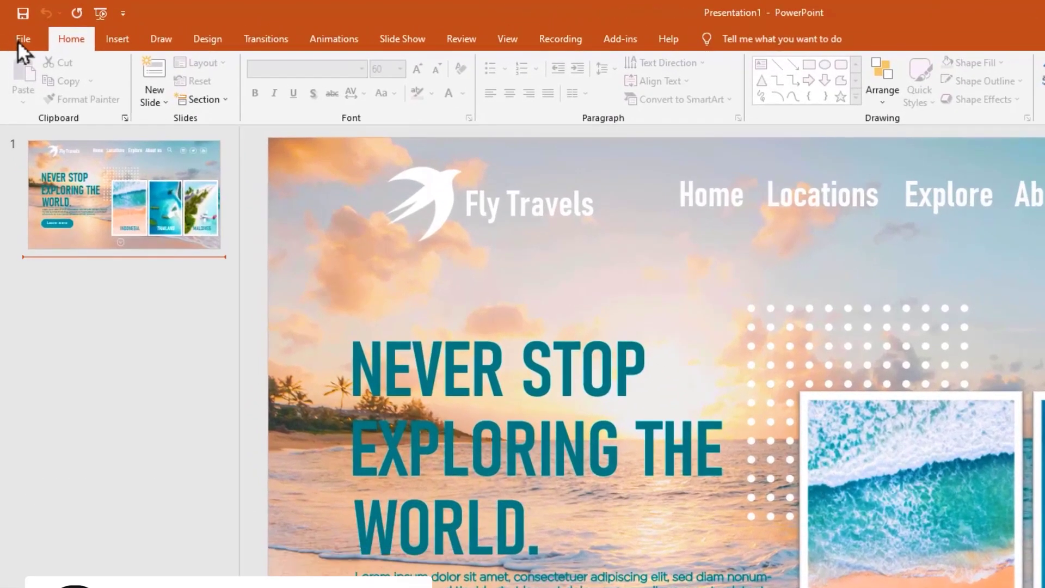
Step: Show the File Info page for Presentation1 with its properties and inspection warnings
click(19, 33)
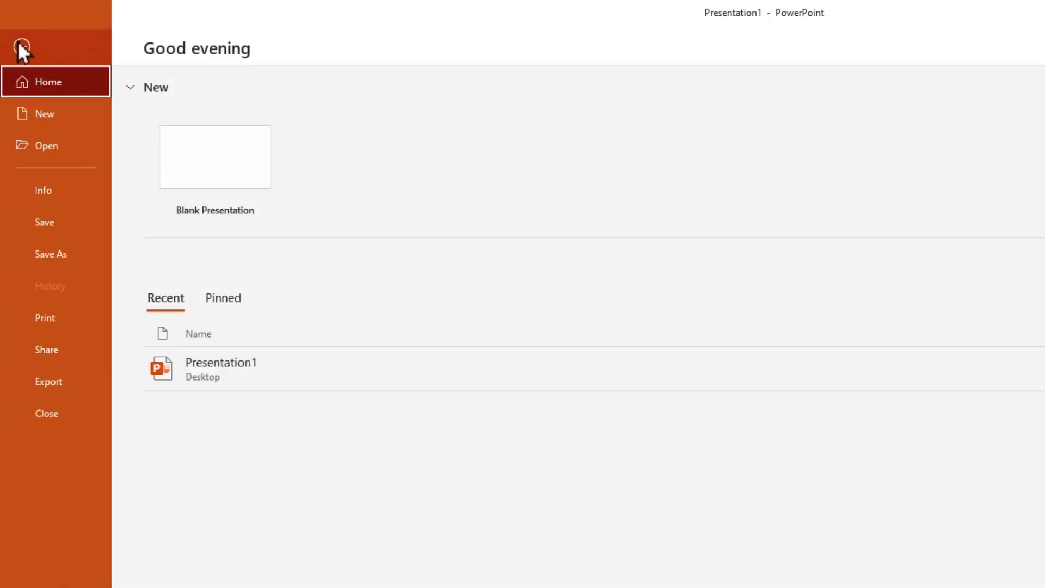
click(68, 189)
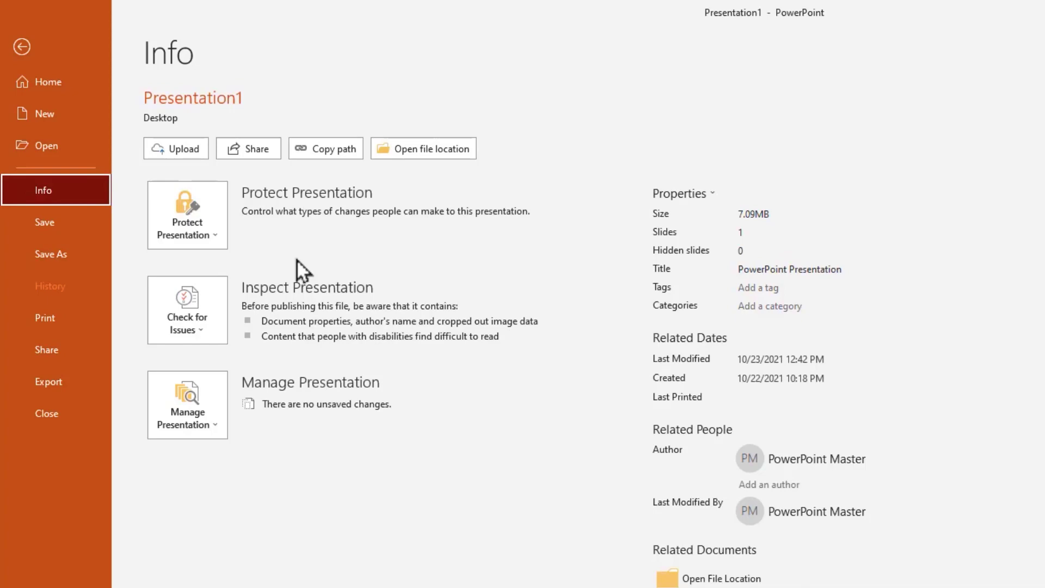
Step: Run the Document Inspector and remove all document properties and personal information
click(217, 337)
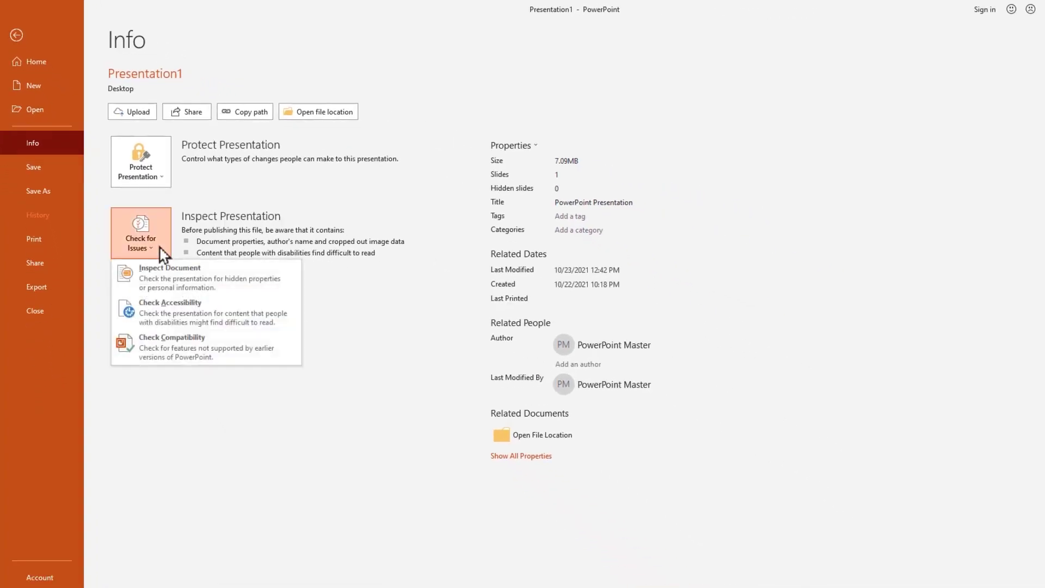
key(Down)
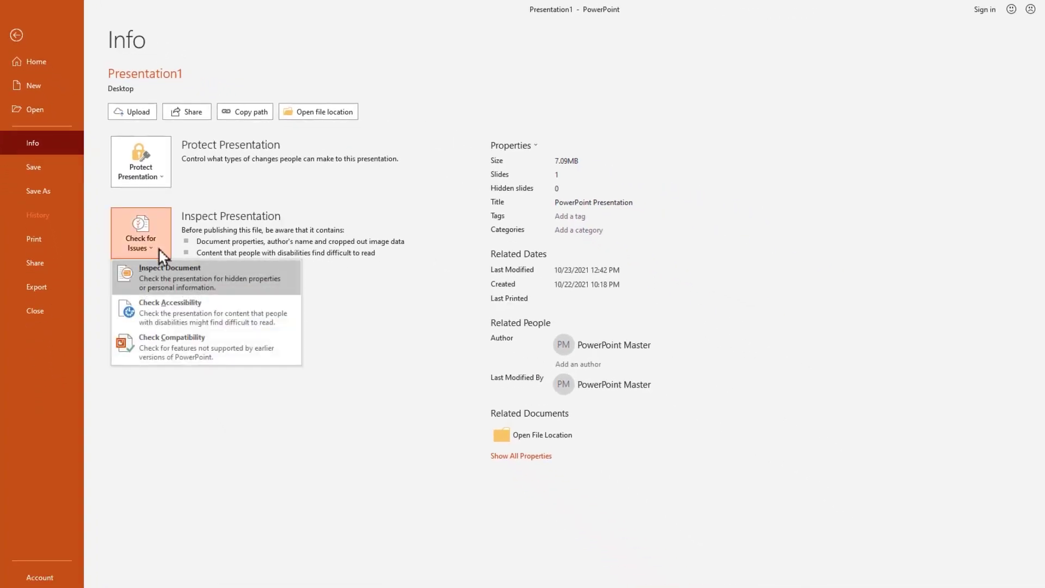
click(152, 273)
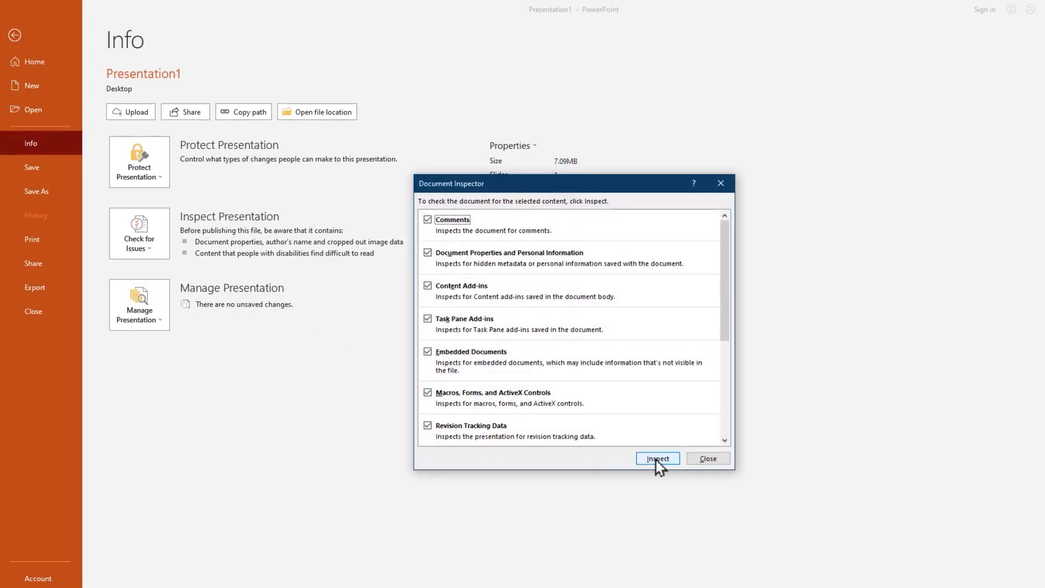
click(656, 458)
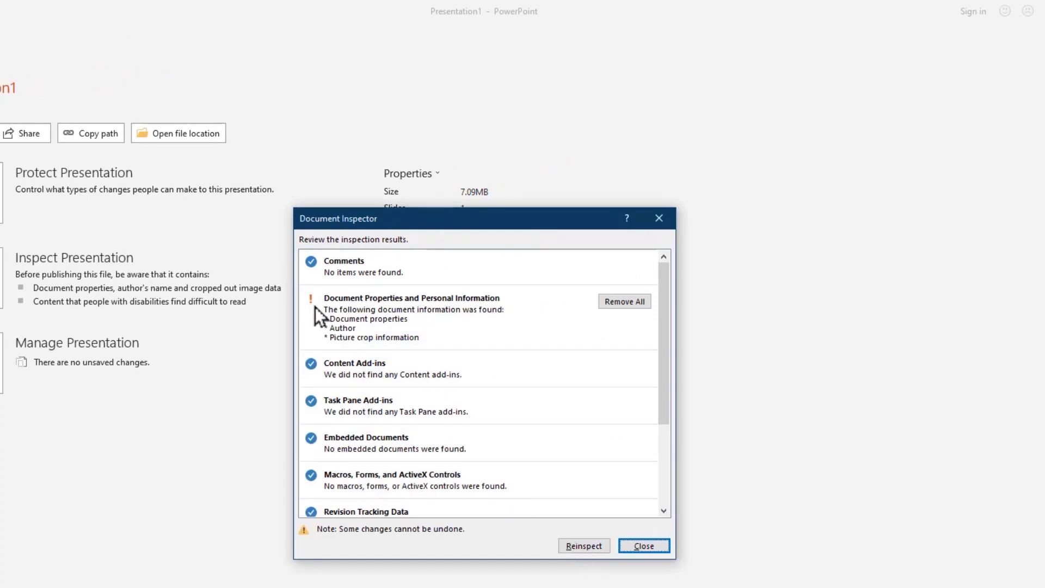
click(620, 302)
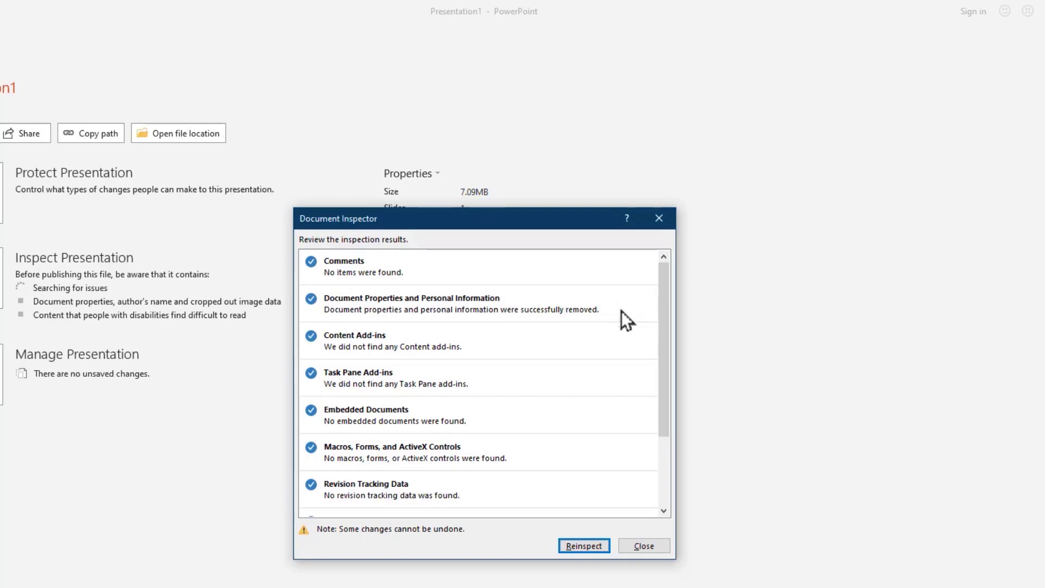
click(651, 545)
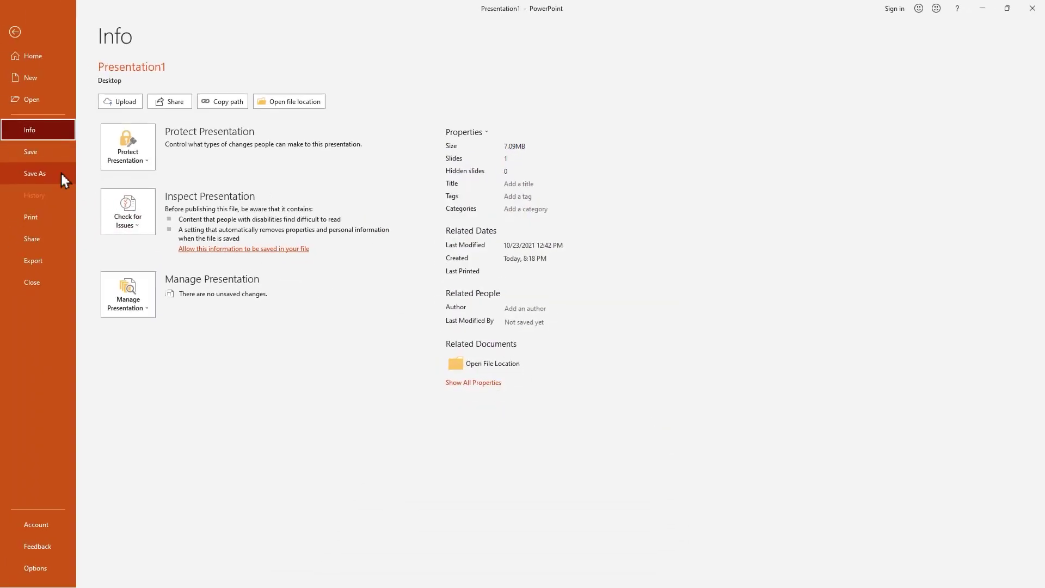
Step: Save As into the Documents PowerPoint folder and bring up General Options
click(61, 174)
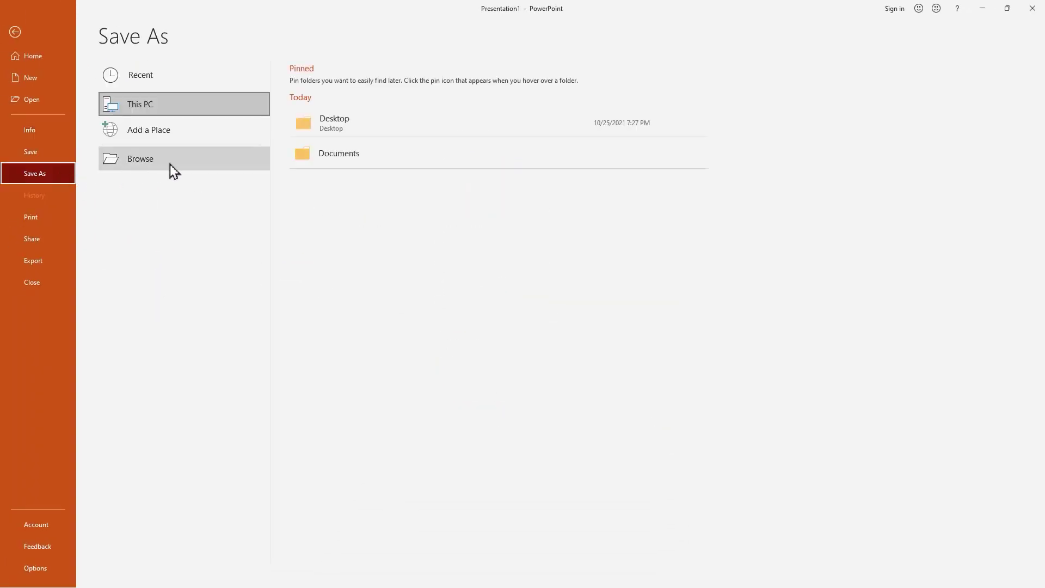
click(313, 152)
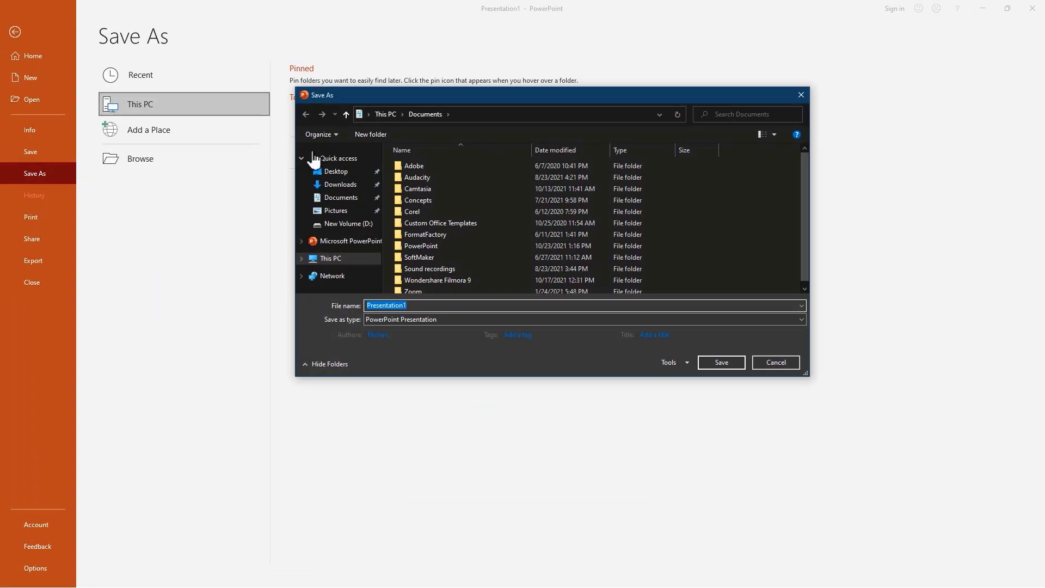
double_click(429, 245)
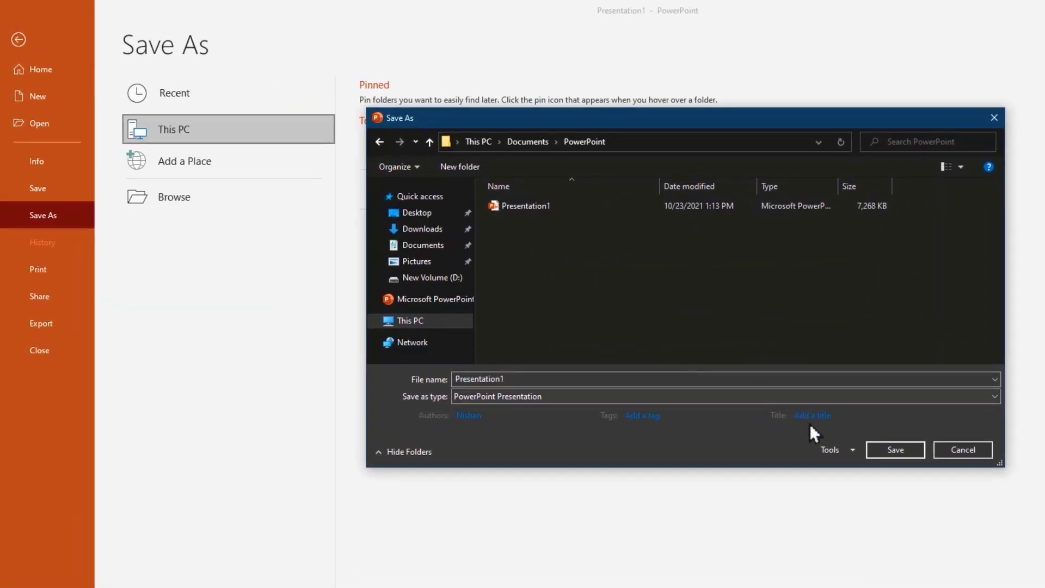
click(850, 449)
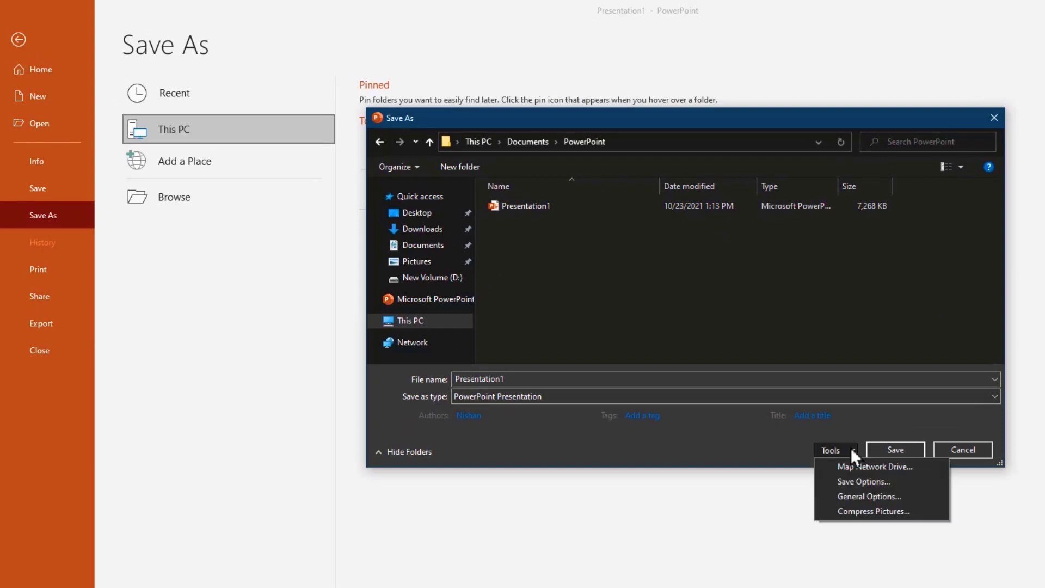
click(835, 493)
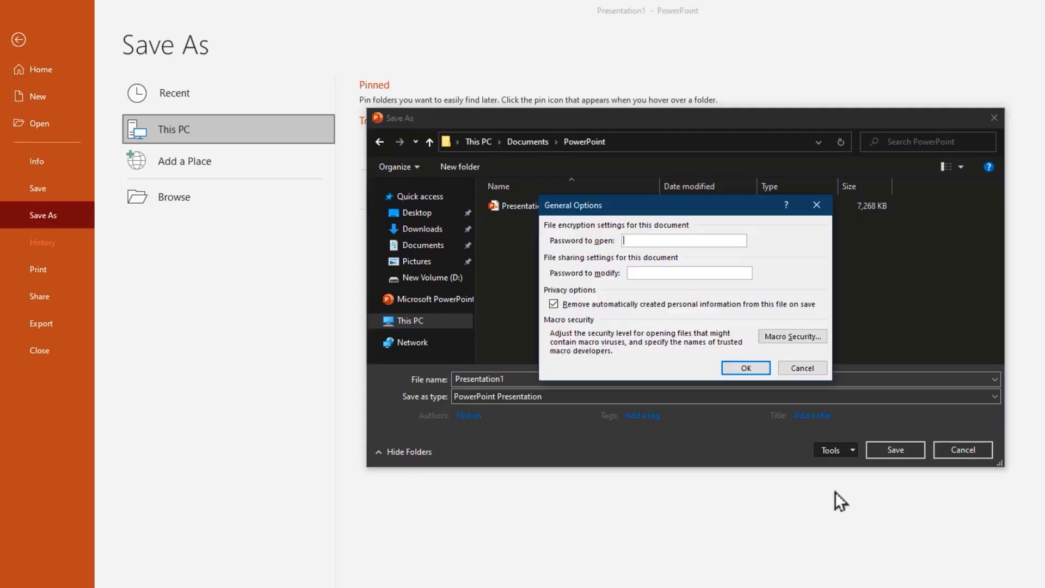
Step: Enter a password to modify in General Options and confirm it by reentering it
click(644, 273)
text(***)
click(746, 368)
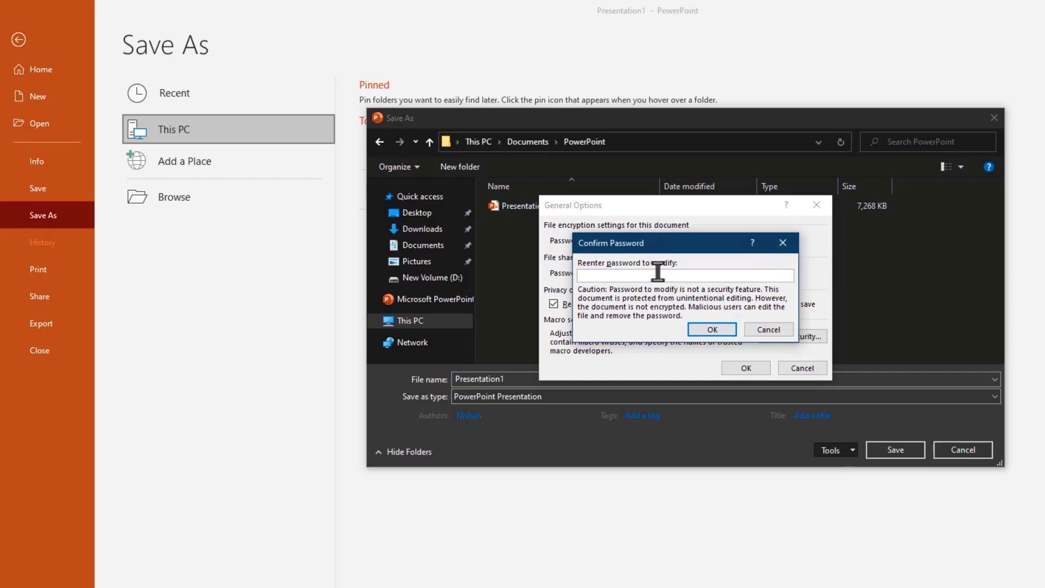
text(***)
click(699, 327)
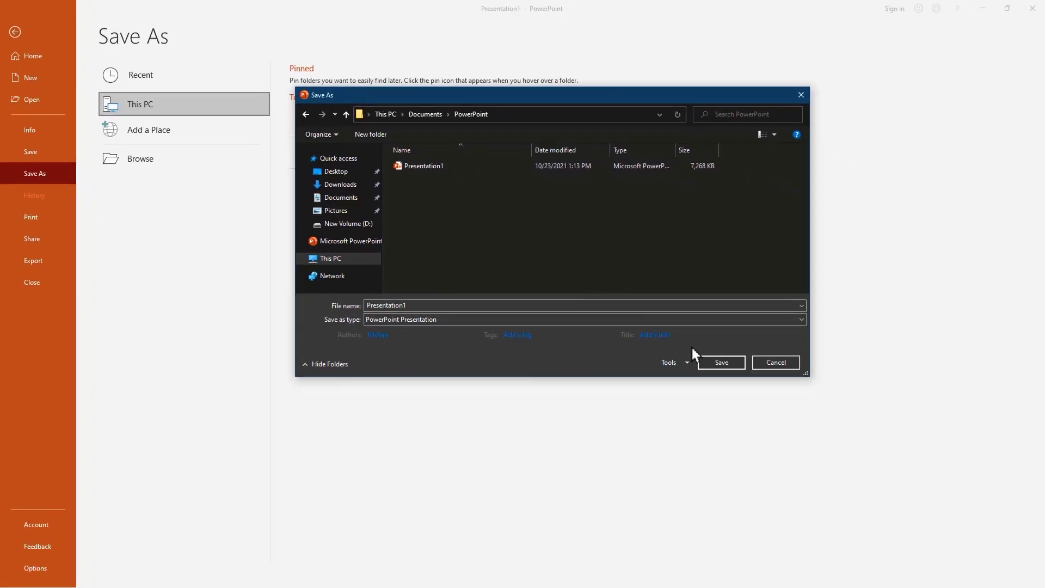
Step: Save the presentation into the Documents PowerPoint folder
click(715, 363)
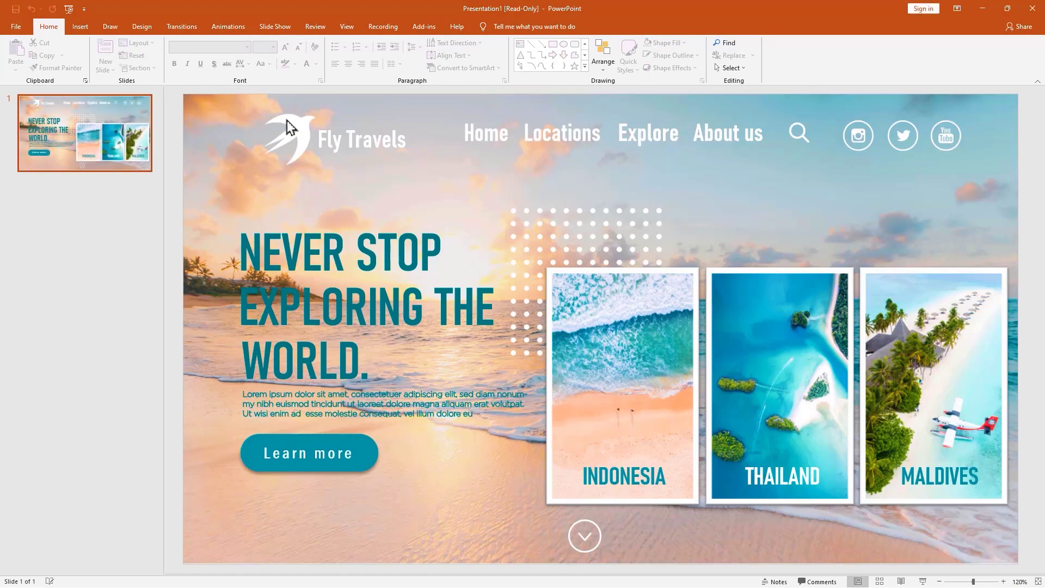
Step: Test selecting STOP in the NEVER STOP title and the dotted pattern picture
click(418, 255)
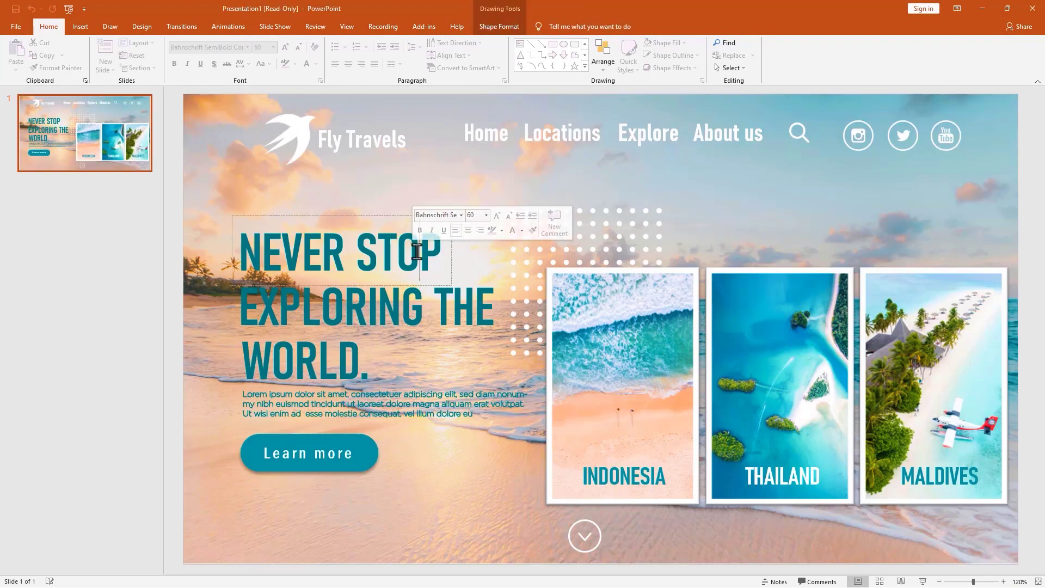
drag(443, 251, 344, 250)
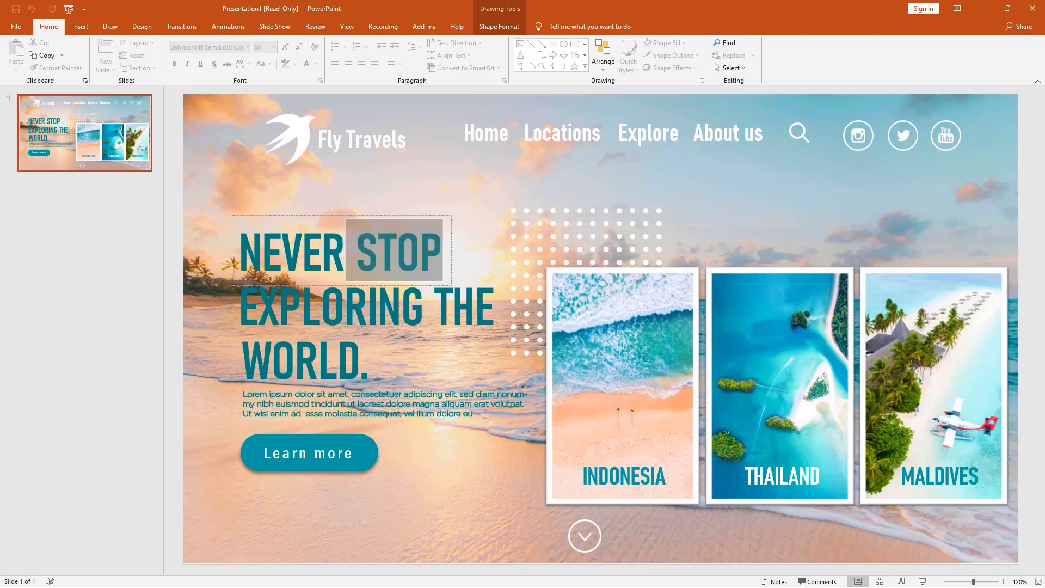
click(530, 225)
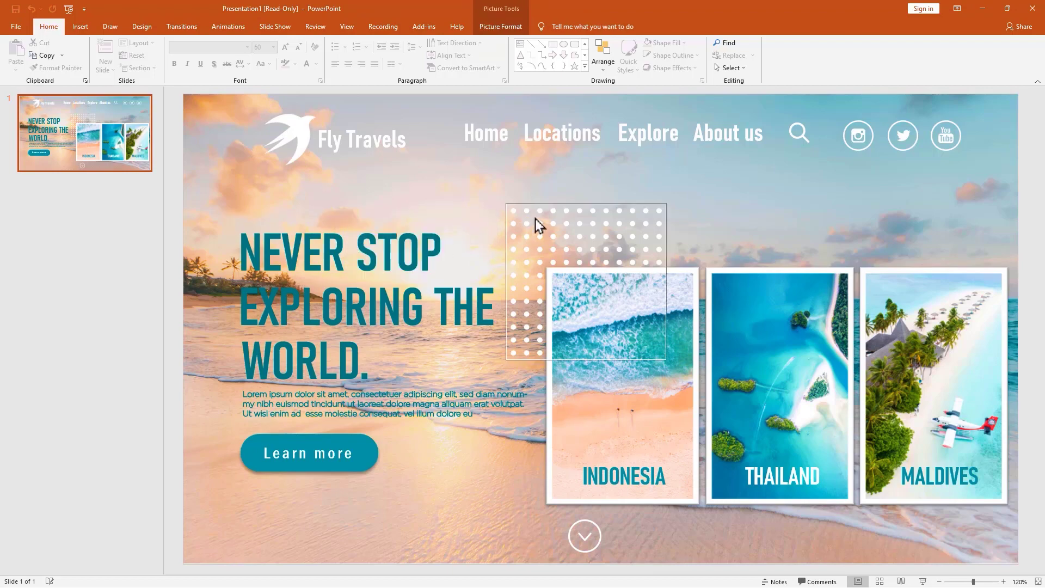
click(112, 179)
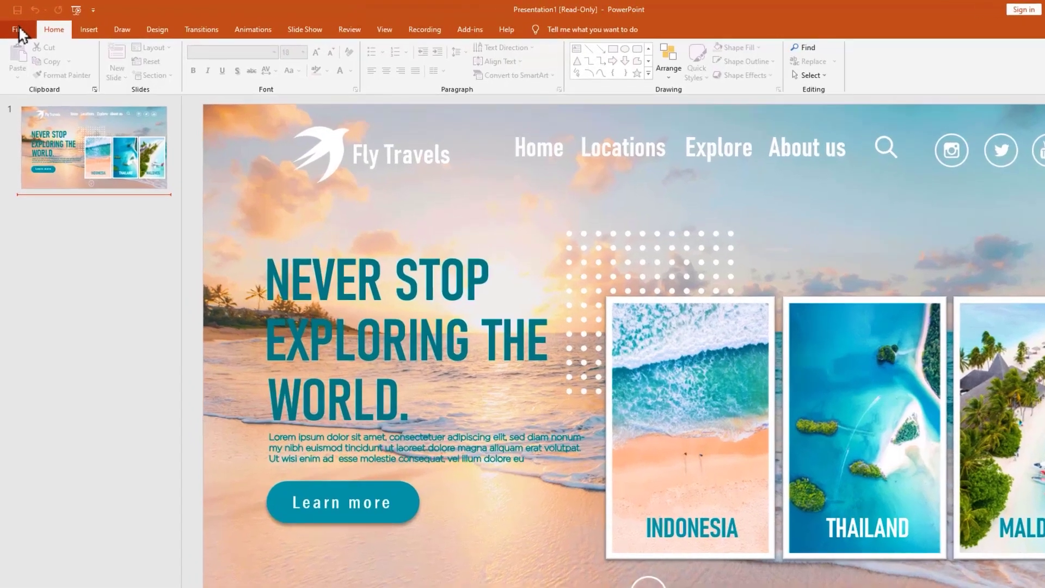
Step: Try Version History and Save on the read-only file, then return to the slide
click(19, 31)
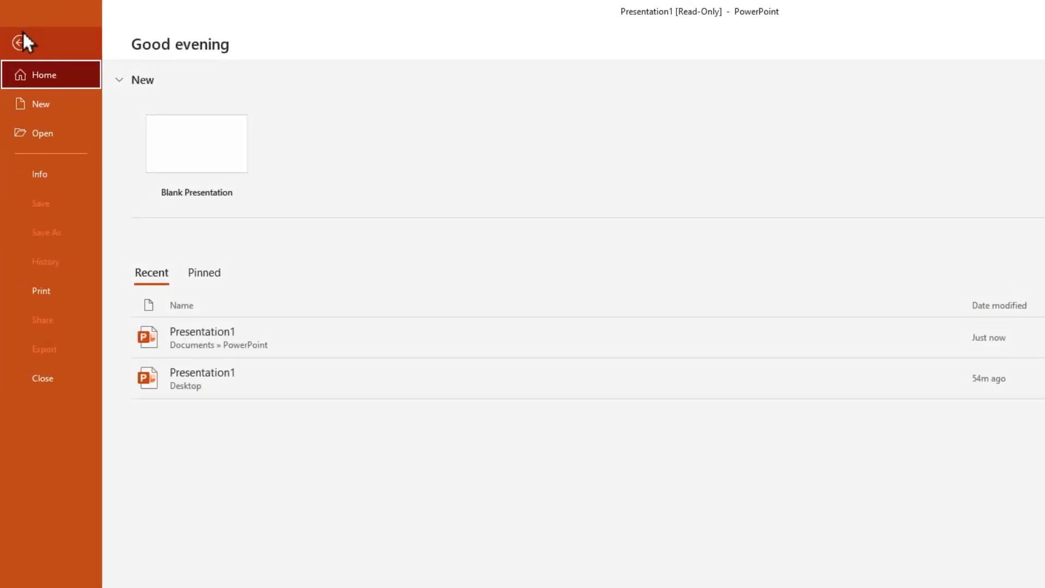
click(64, 262)
click(64, 206)
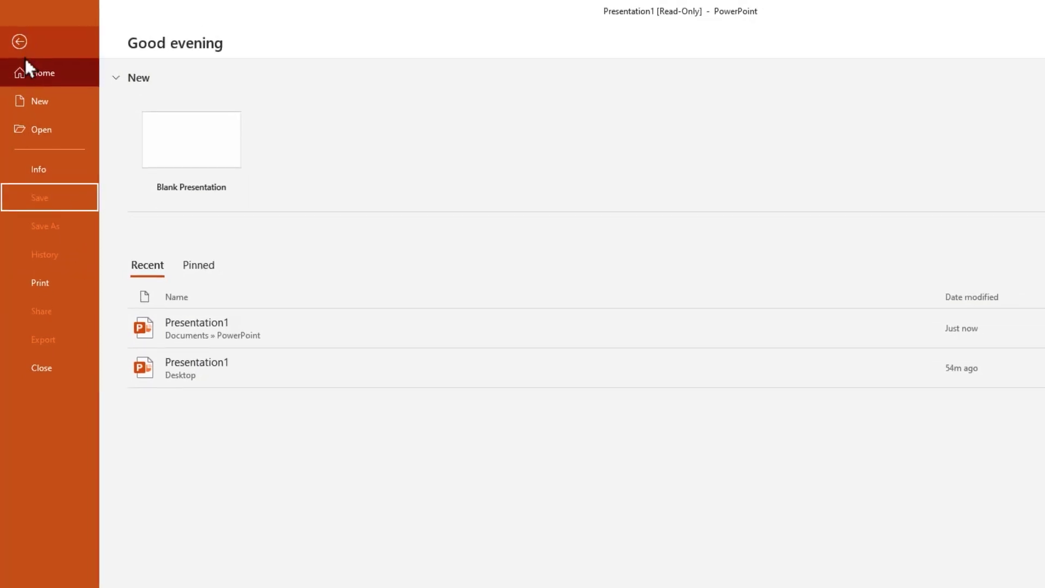
click(20, 42)
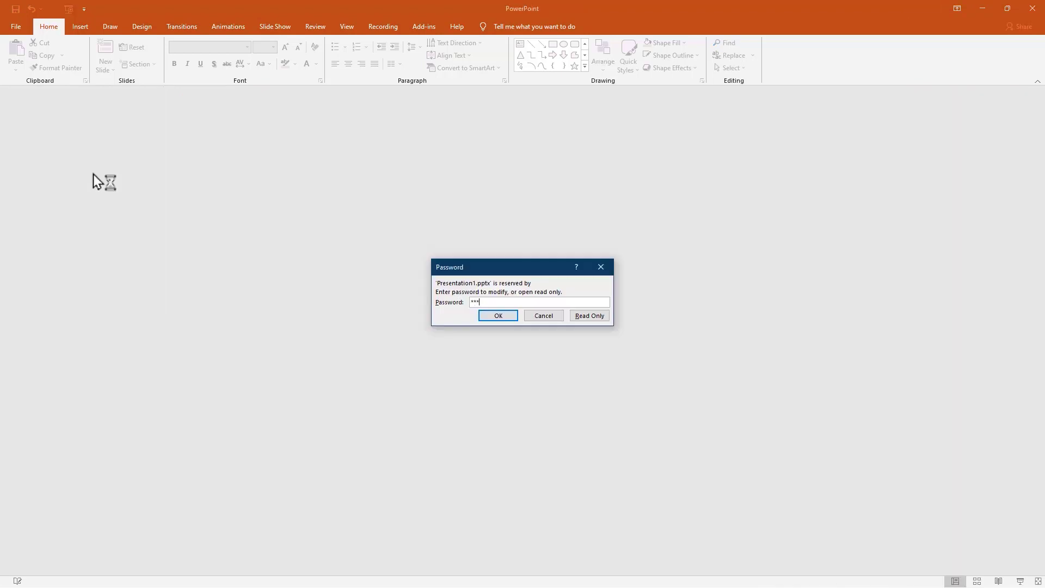
Step: Submit the modify password so Presentation1 reopens editable
key(Return)
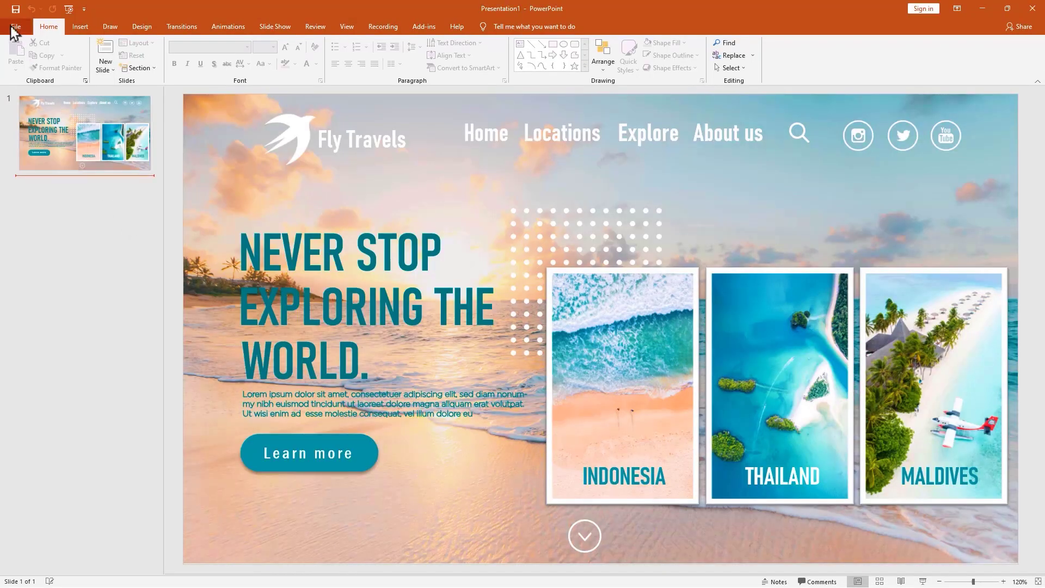
Step: Bring up General Options from Save As in the Documents PowerPoint folder
click(13, 28)
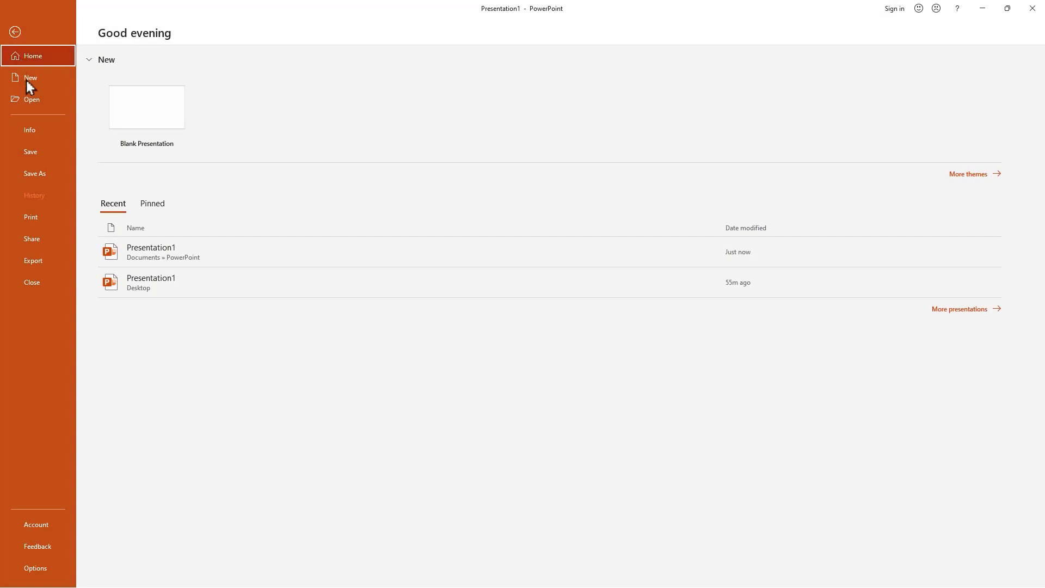
click(52, 171)
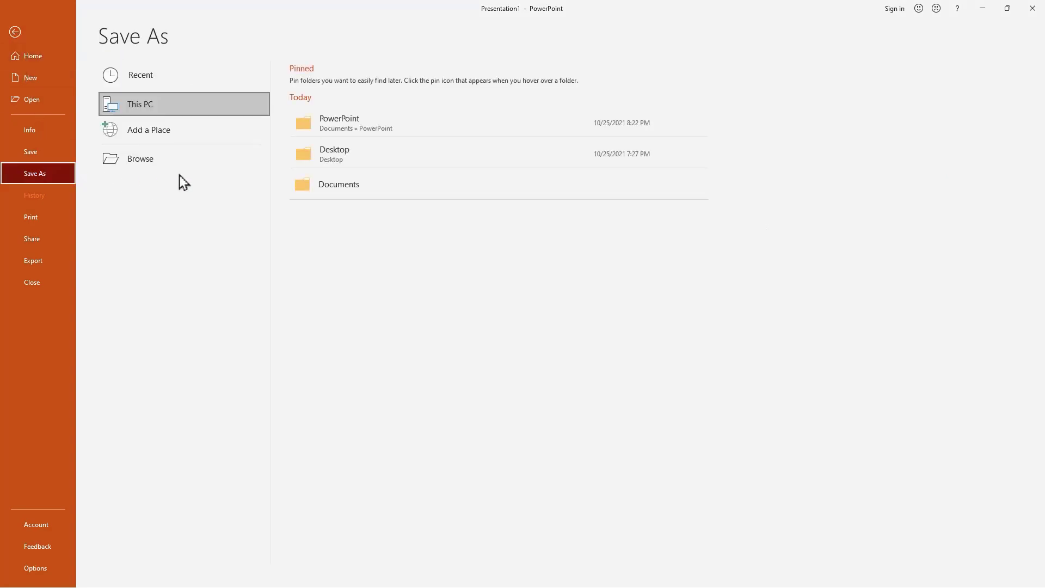
click(391, 184)
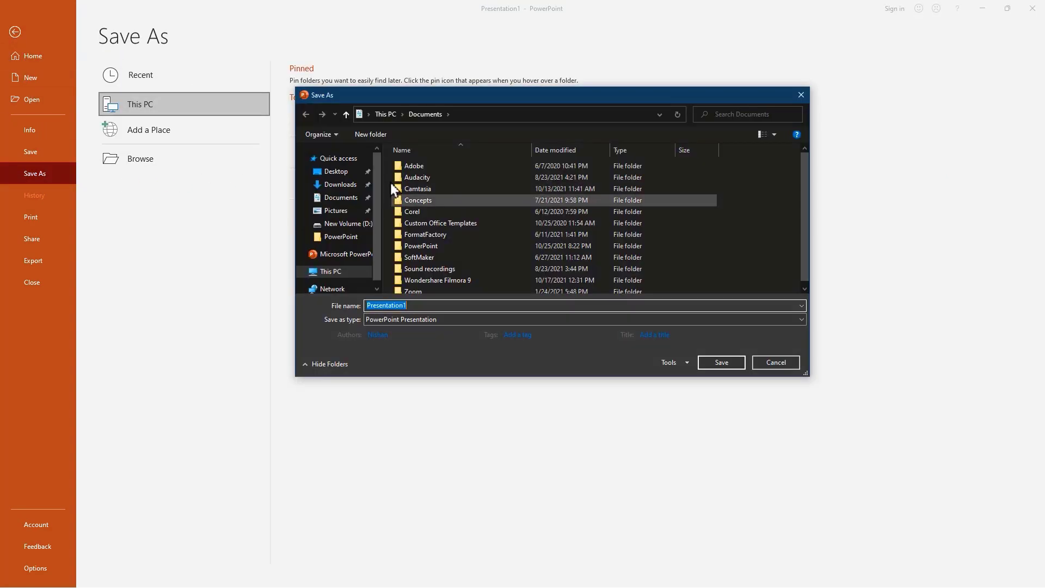
double_click(449, 243)
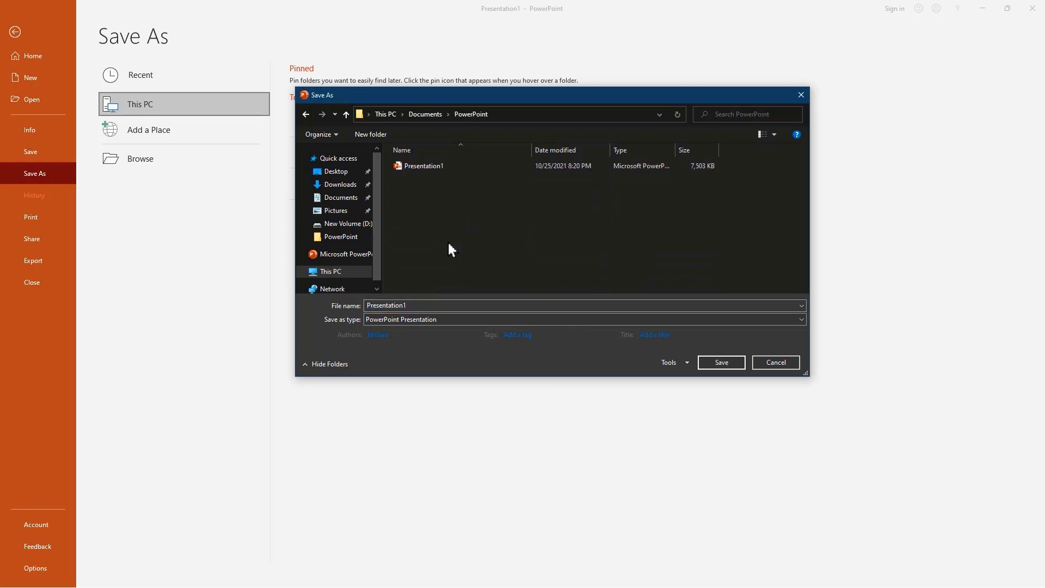
click(665, 364)
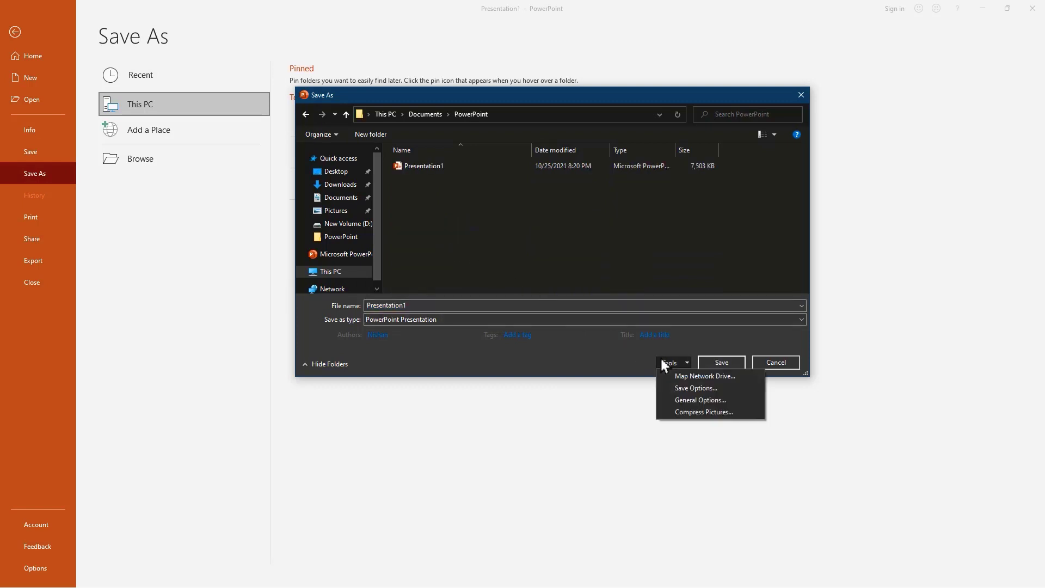
click(679, 402)
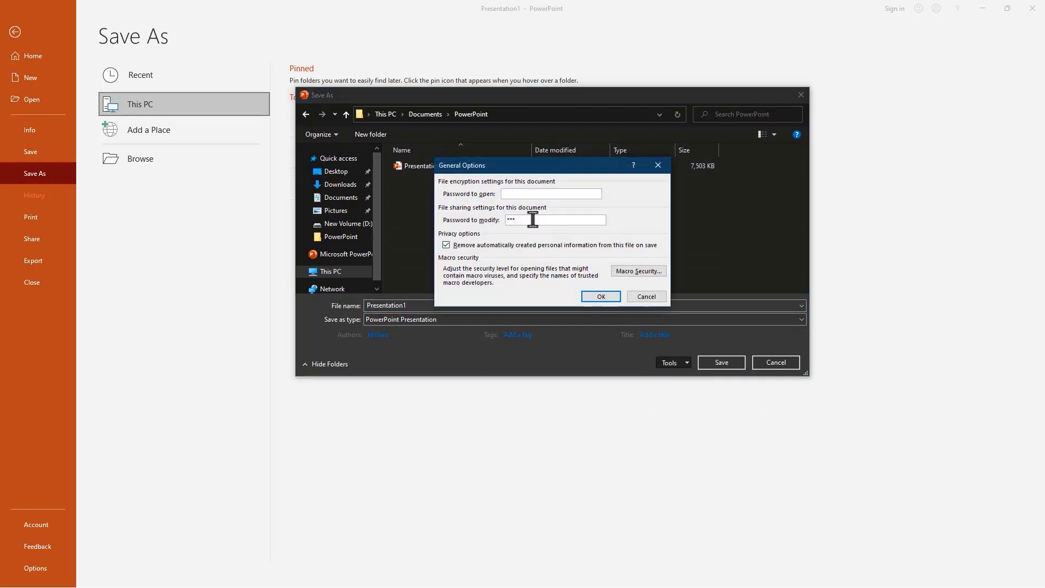
Step: Delete the password to modify, accept the options, and close Save As
drag(532, 219, 480, 215)
key(BackSpace)
click(601, 296)
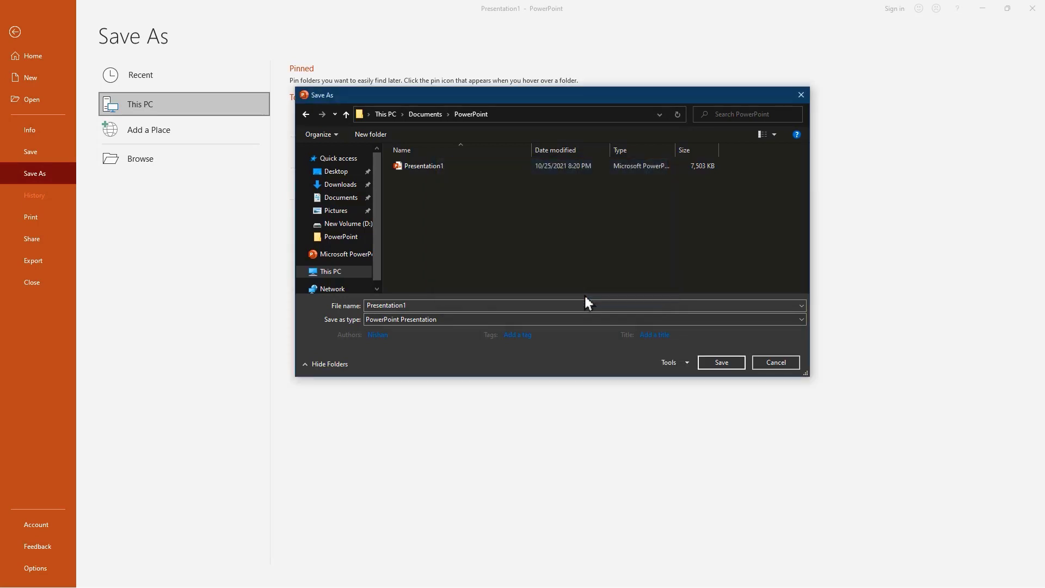
key(Escape)
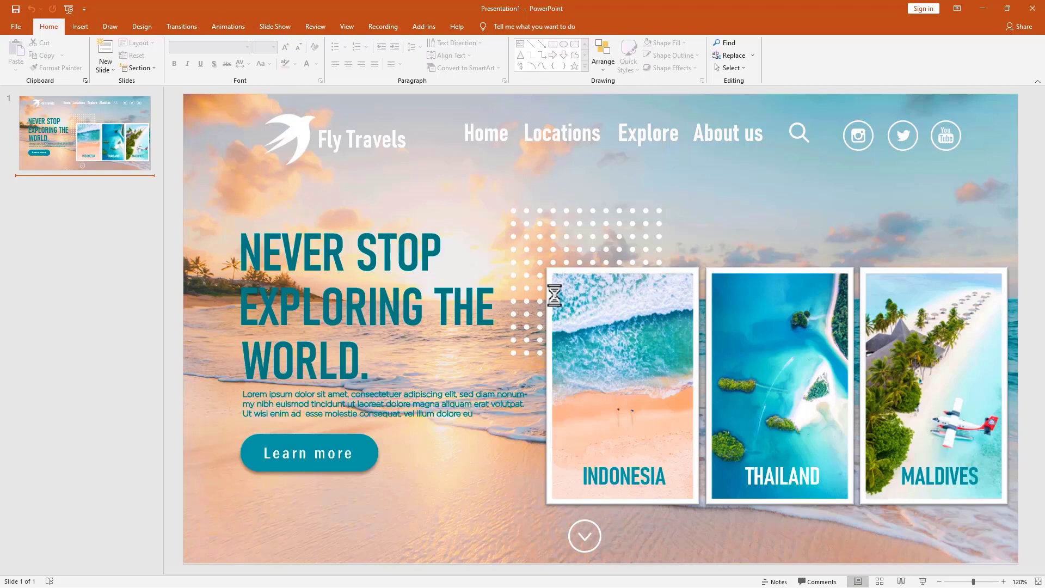
Step: Delete 'VE' from NEVER in the title, then undo to restore NEVER STOP
click(373, 243)
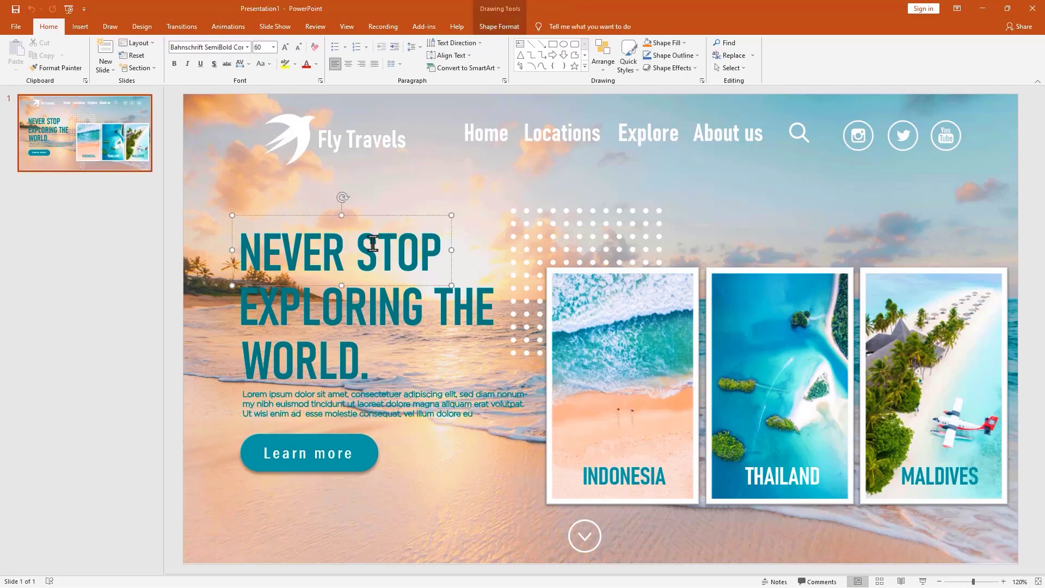
click(322, 243)
drag(282, 239, 316, 241)
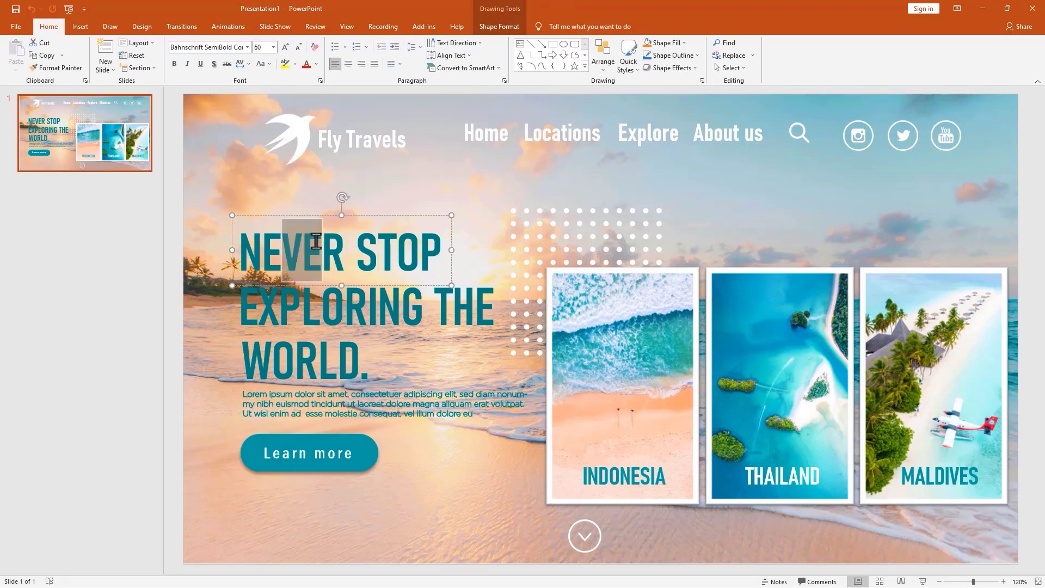
key(Delete)
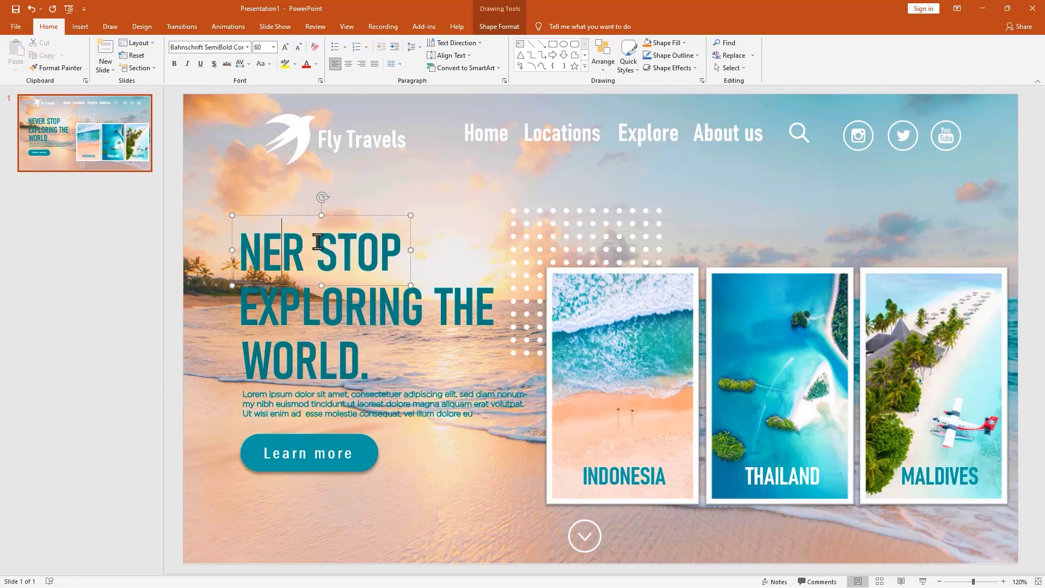
key(ctrl+z)
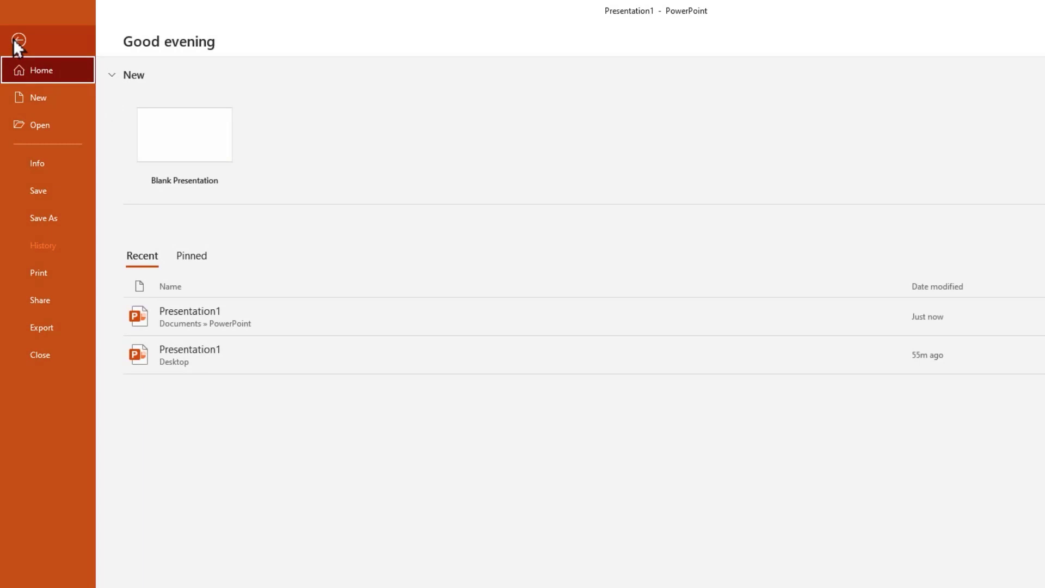
Step: Choose Encrypt with Password under Protect Presentation, then select the browser's page address
click(43, 159)
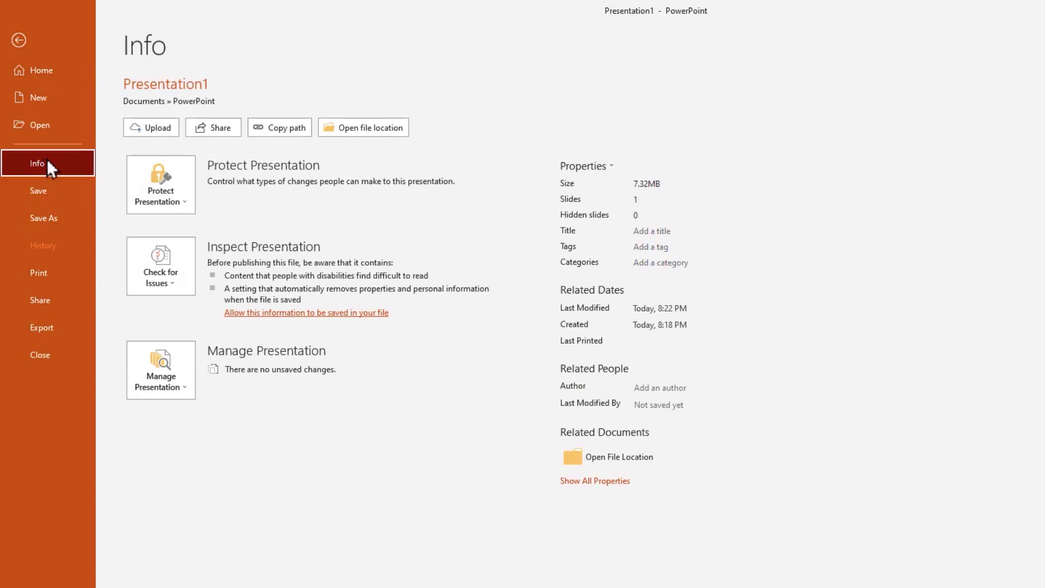
click(162, 192)
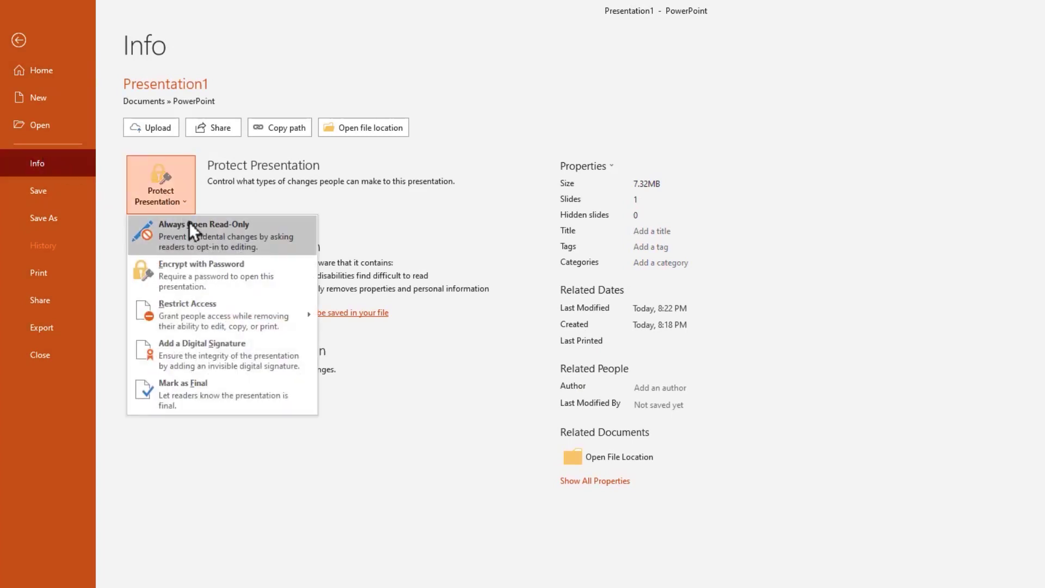
click(230, 269)
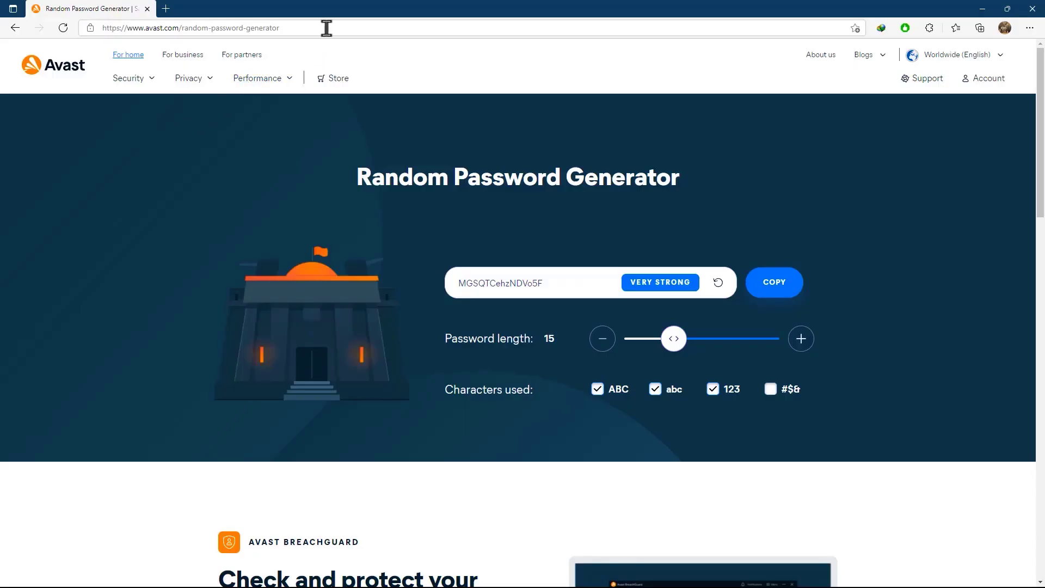
drag(327, 28, 95, 38)
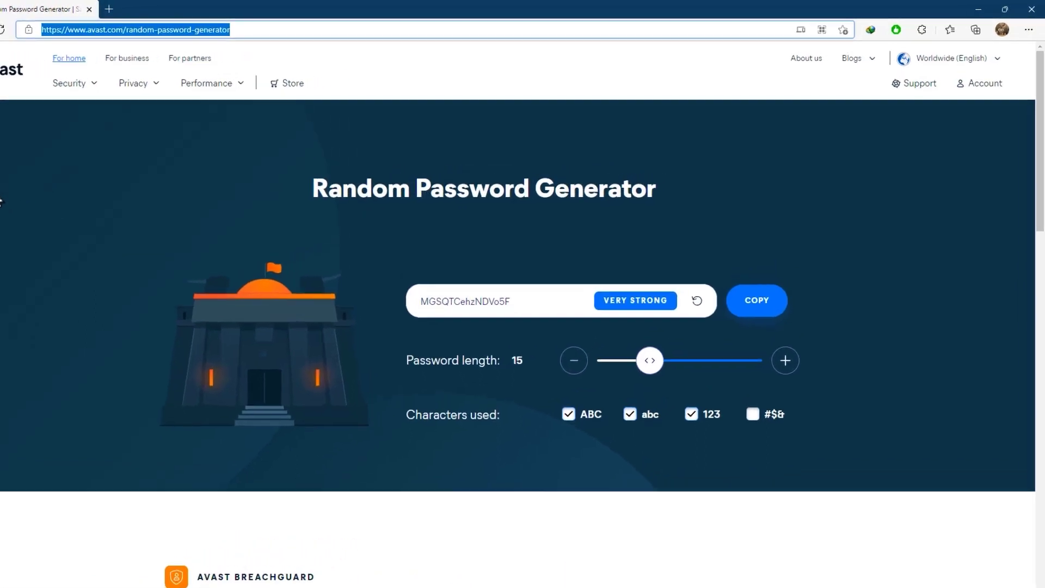
Step: Nudge the length slider to regenerate a 14-character password in Avast, then copy it
double_click(533, 284)
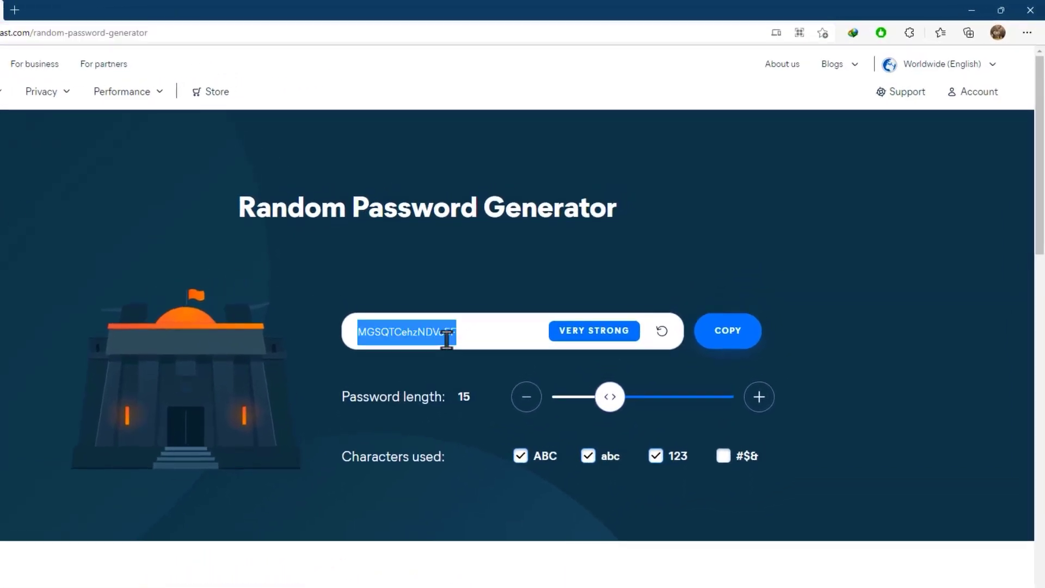
click(492, 340)
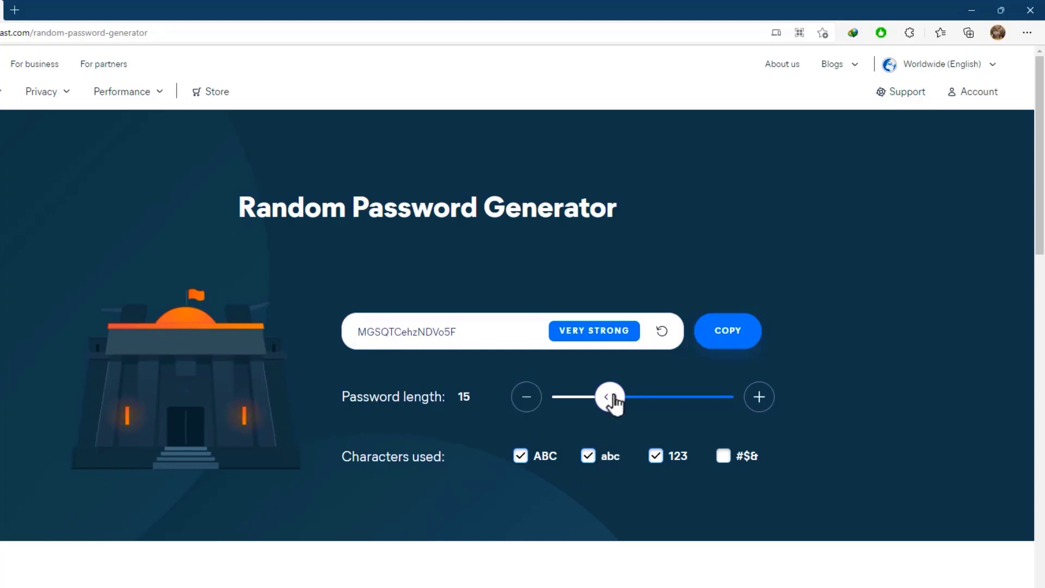
mouse_move(611, 400)
mouse_down()
mouse_move(631, 401)
mouse_move(608, 400)
mouse_up()
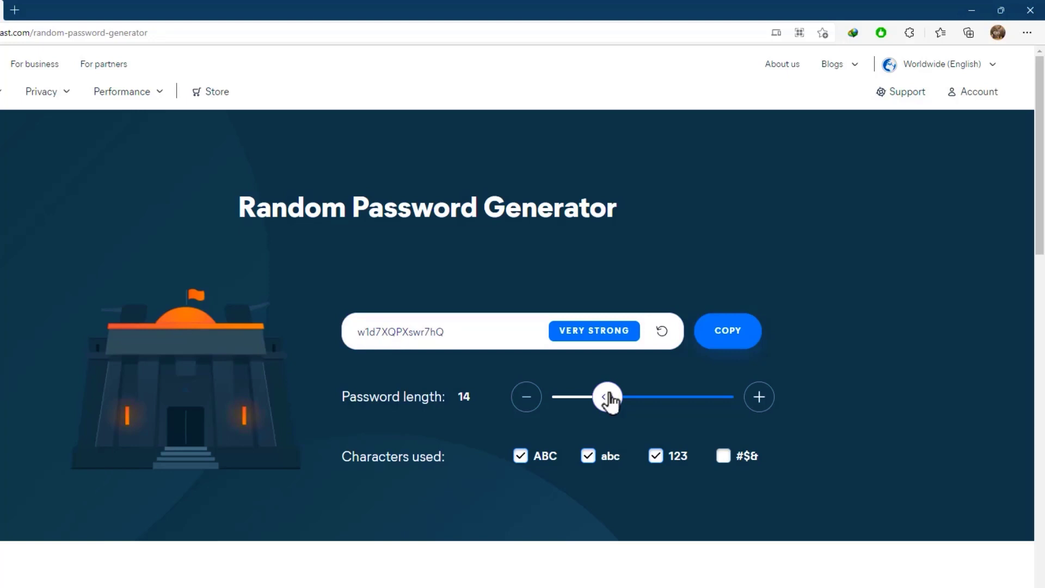
click(730, 330)
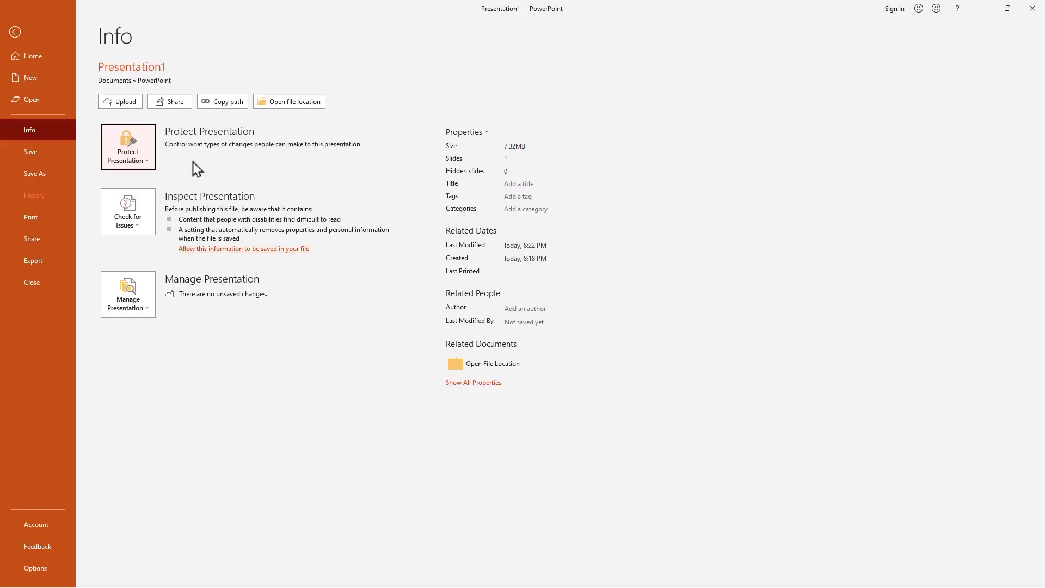
Step: Encrypt Presentation1 with the copied password, pasting it in both password fields, then return to the slide
click(131, 150)
click(157, 217)
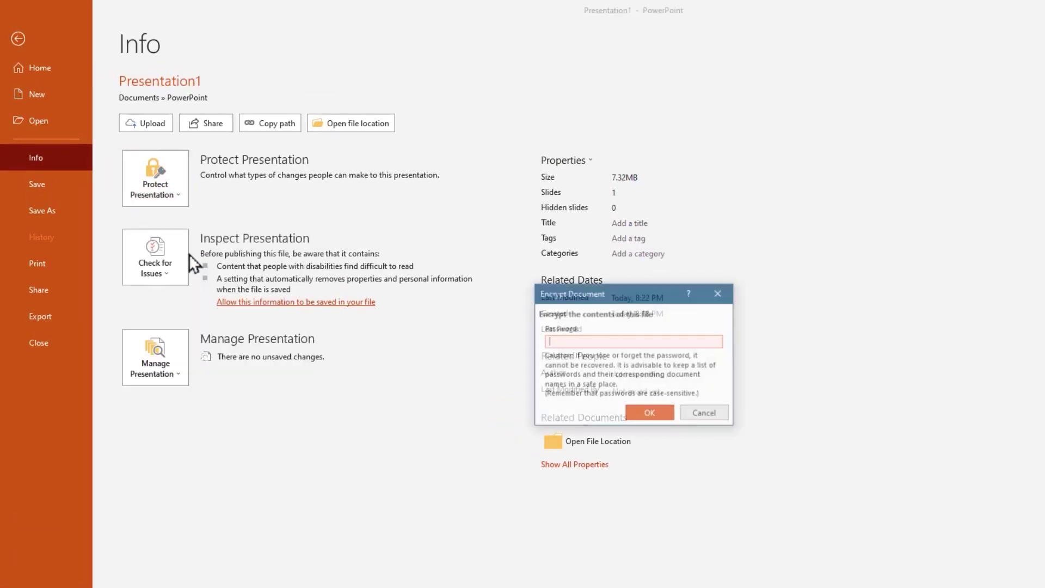
right_click(563, 341)
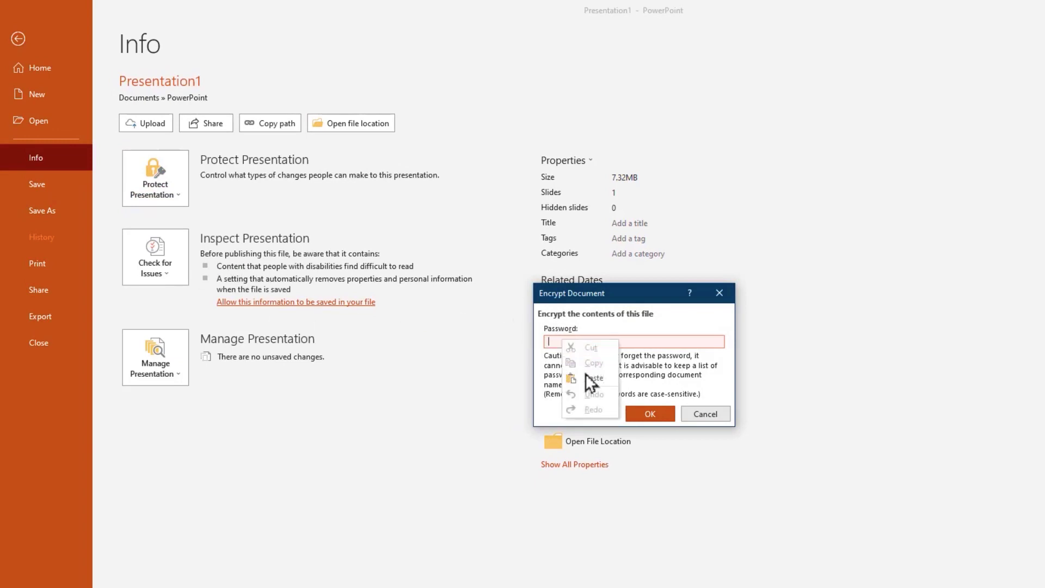
click(586, 376)
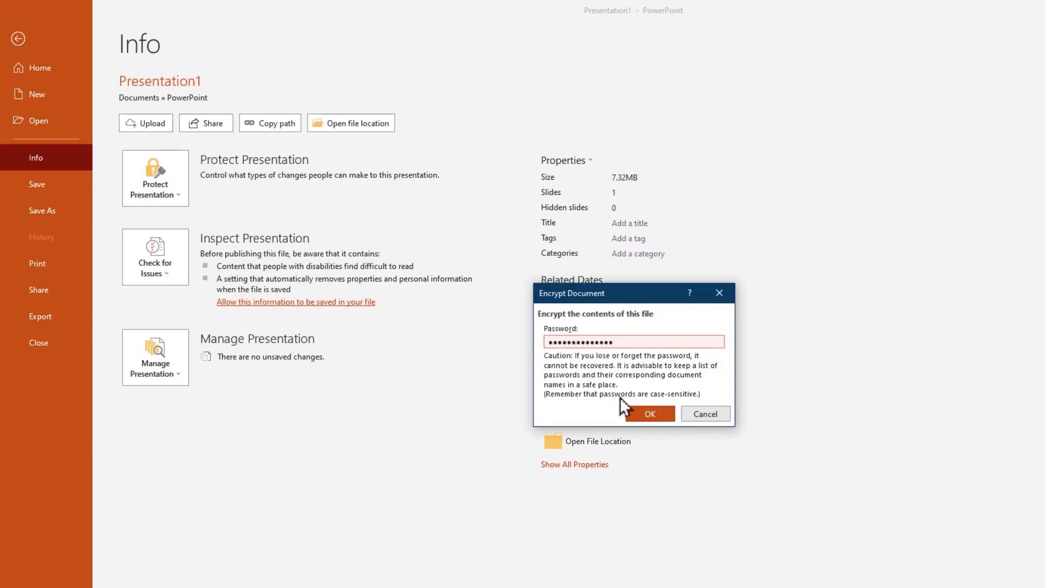
click(641, 410)
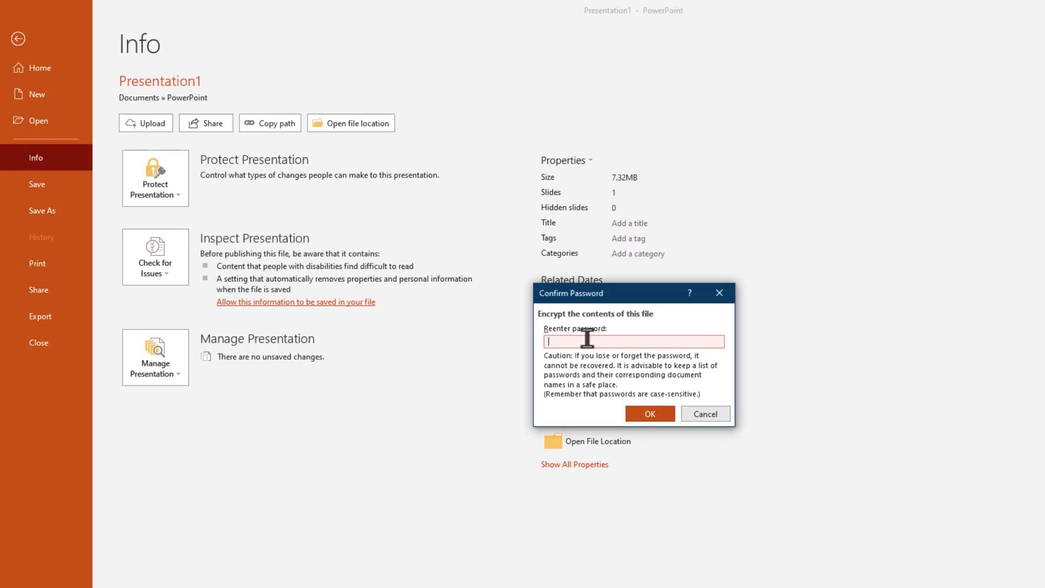
right_click(587, 339)
click(612, 374)
click(634, 412)
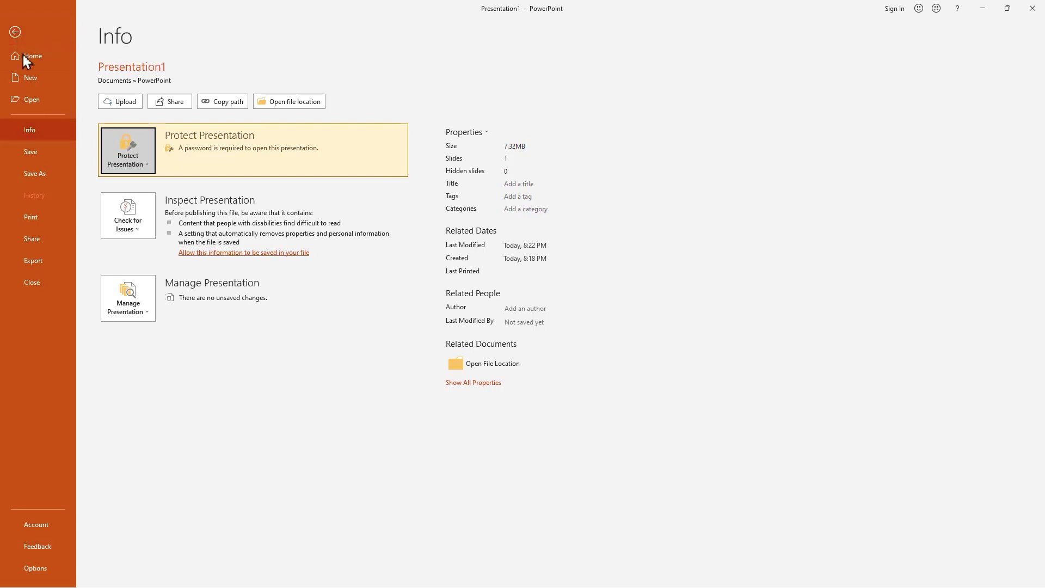
click(48, 152)
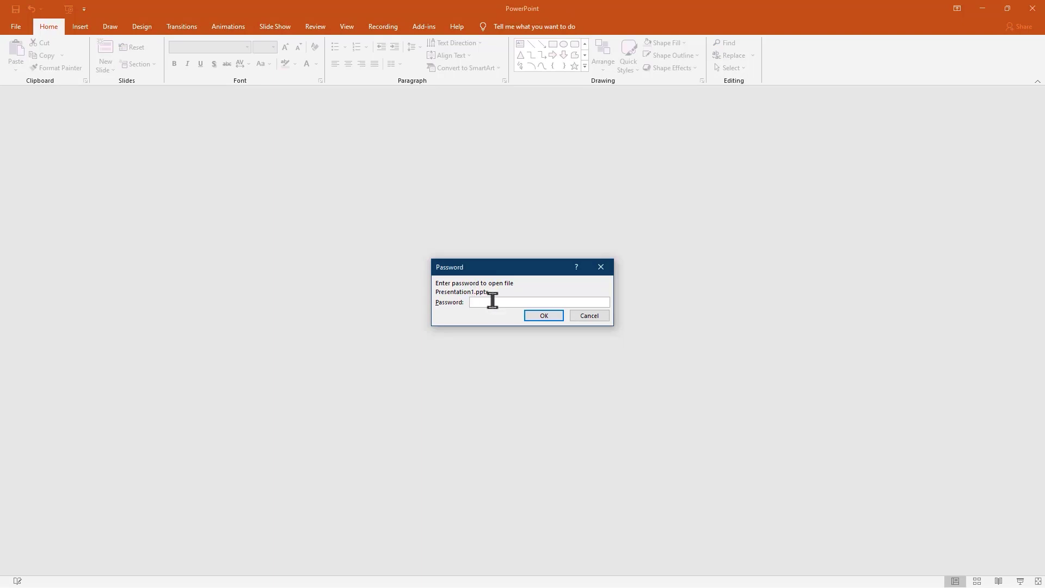
Step: Paste the copied password into the open-password prompt and load the Fly Travels slide
right_click(493, 302)
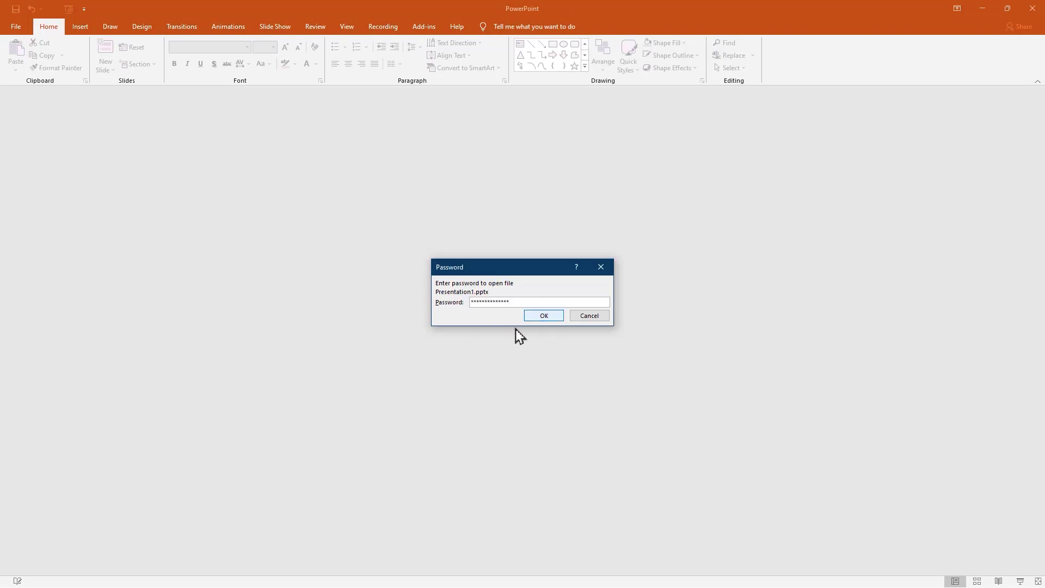
click(539, 317)
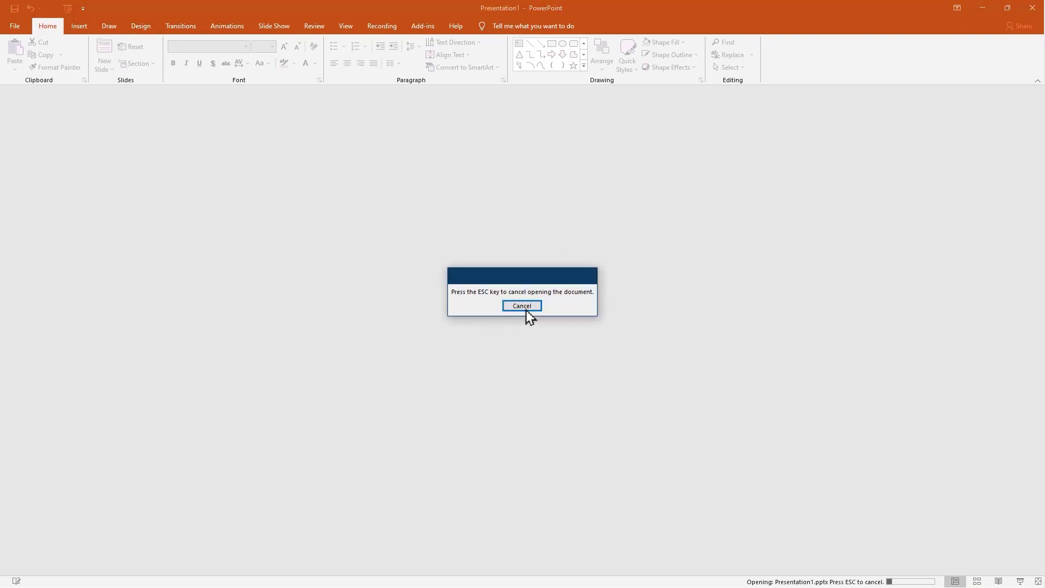
click(526, 309)
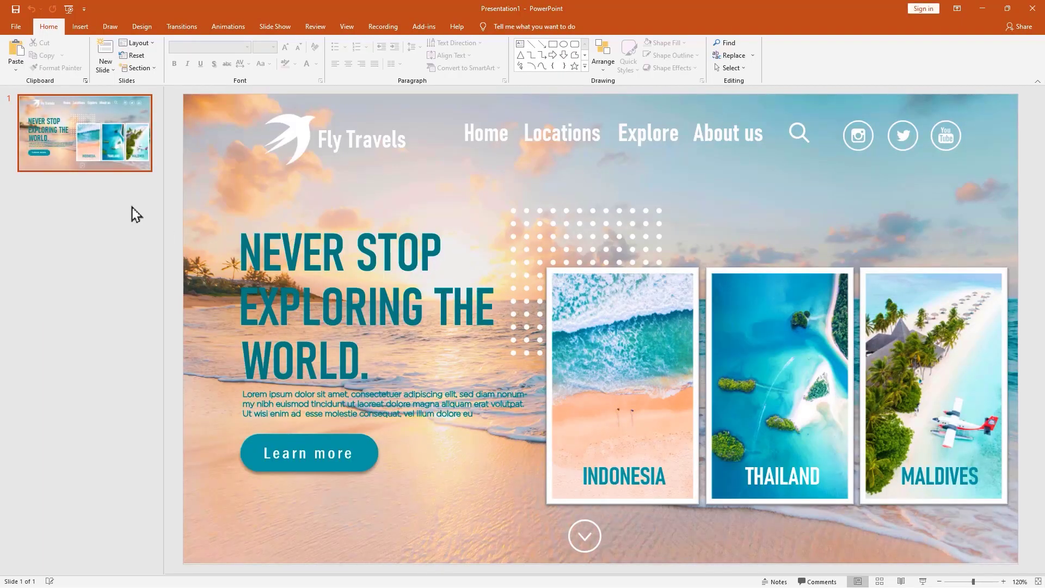
click(145, 221)
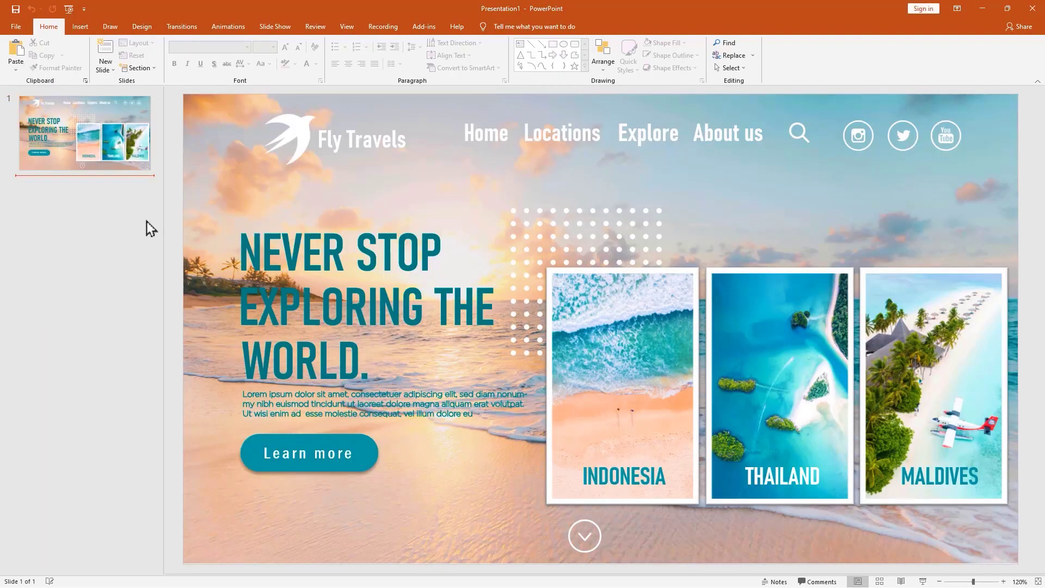